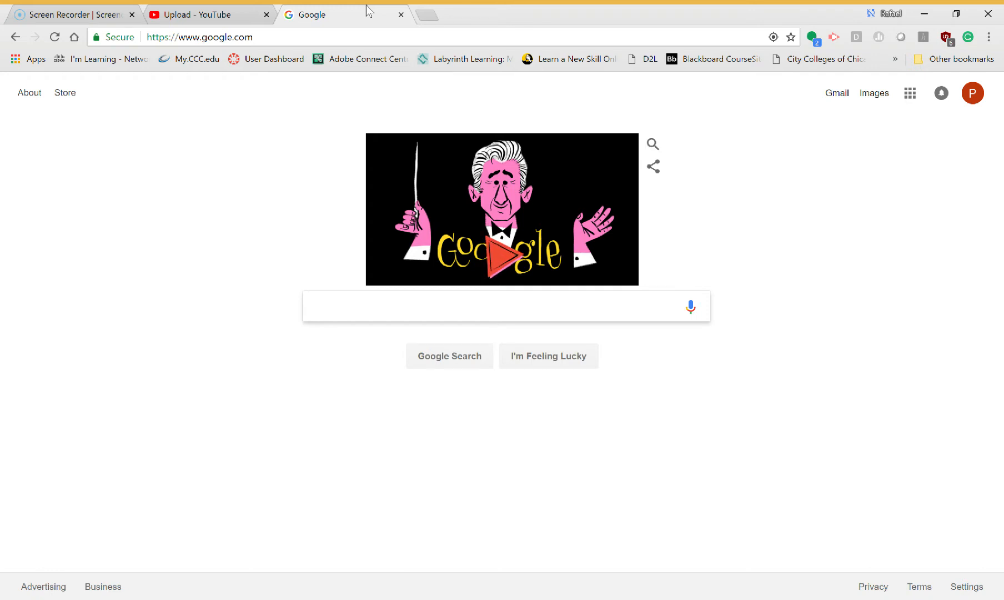
- Open the St. Augustine site staugustine.edu from the browser address bar
left_click(325, 44)
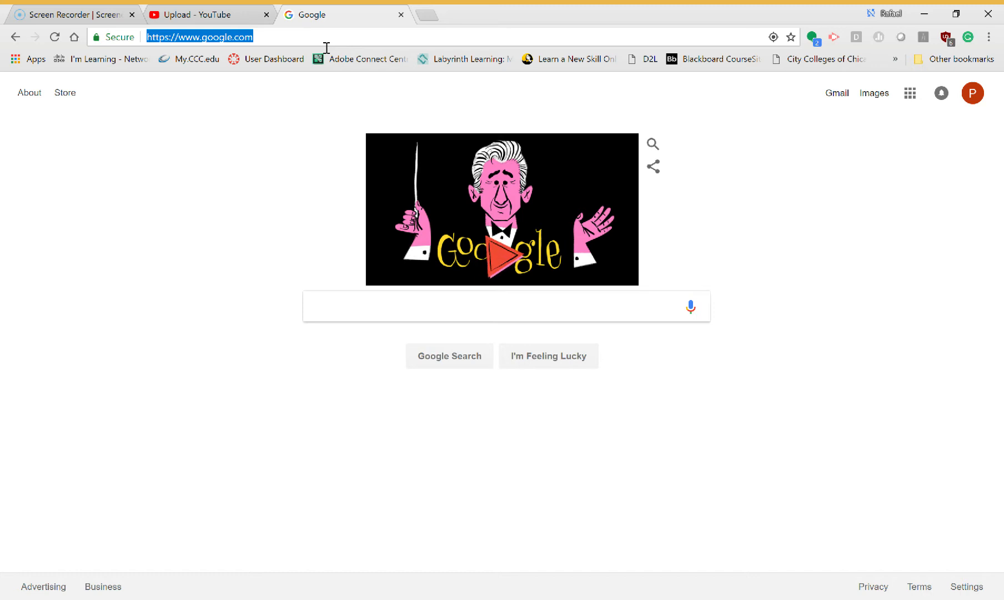
type("ST")
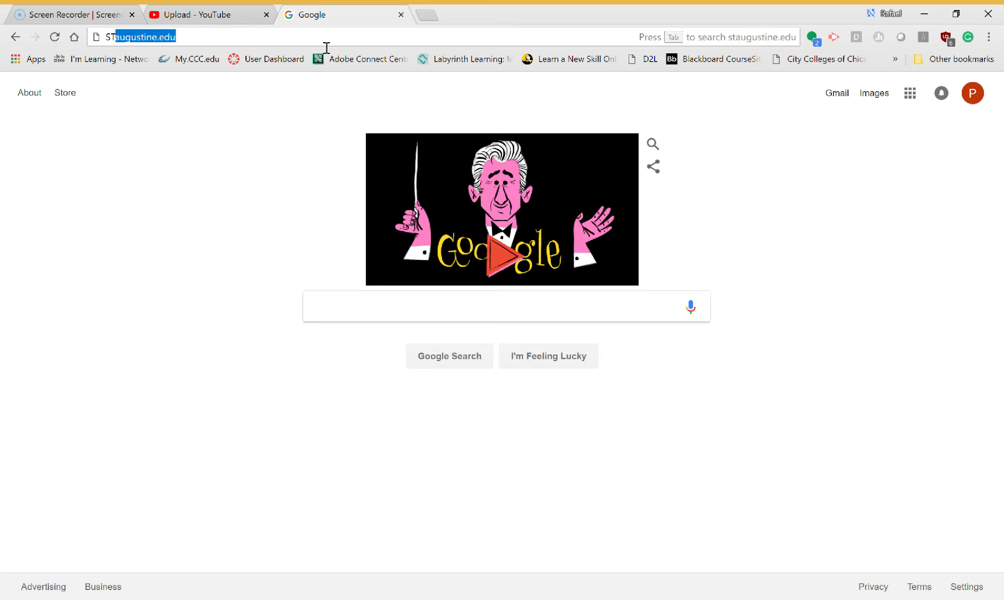
type("AUGUST")
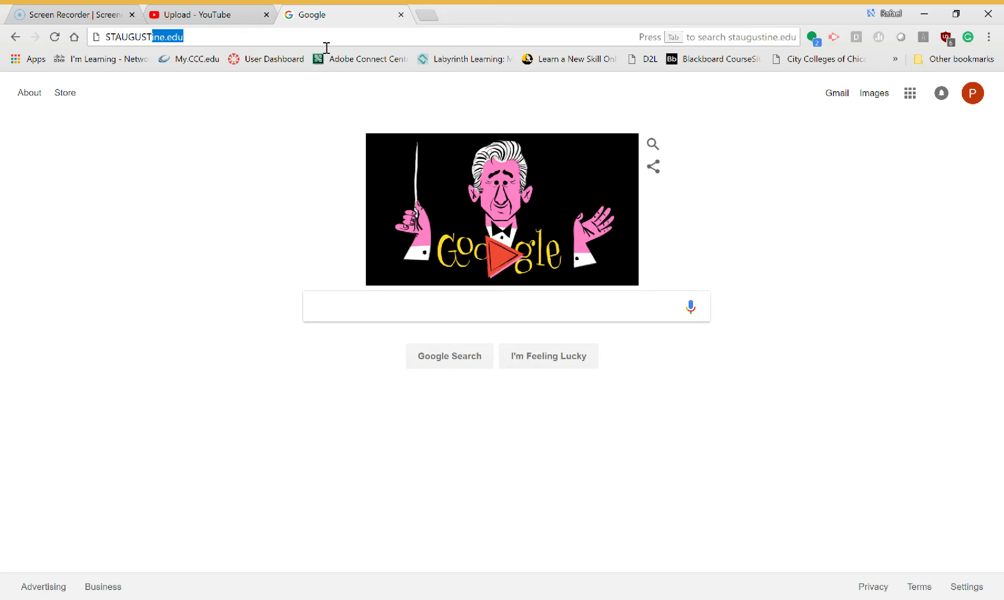
key("BackSpace")
key("BackSpace")
key("BackSpace")
key("BackSpace")
key("BackSpace")
key("BackSpace")
key("BackSpace")
key("BackSpace")
key("BackSpace")
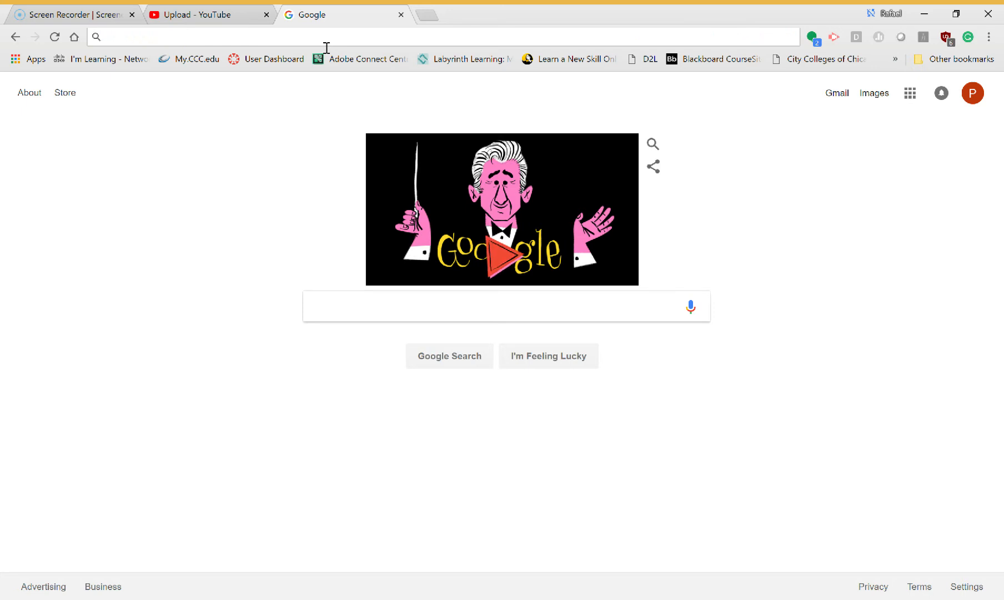
type("staugustine.edu")
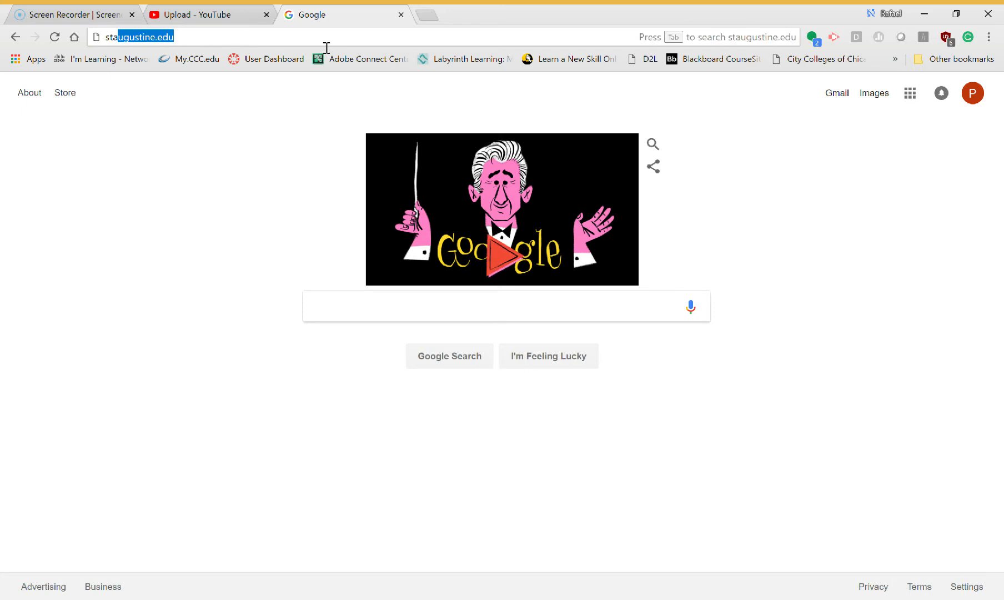
key("End")
key("BackSpace")
key("BackSpace")
key("BackSpace")
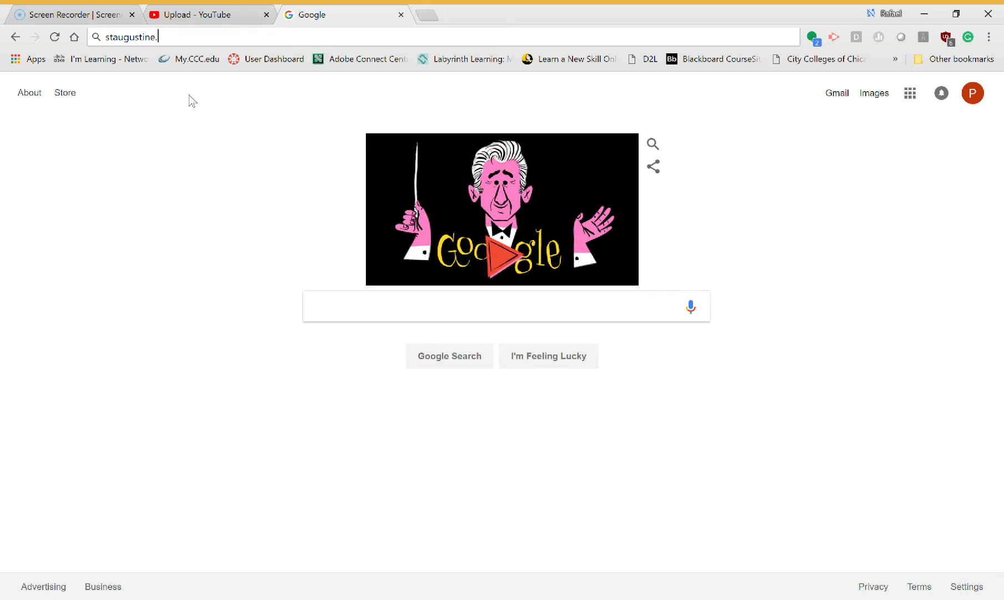
type("a")
key("Return")
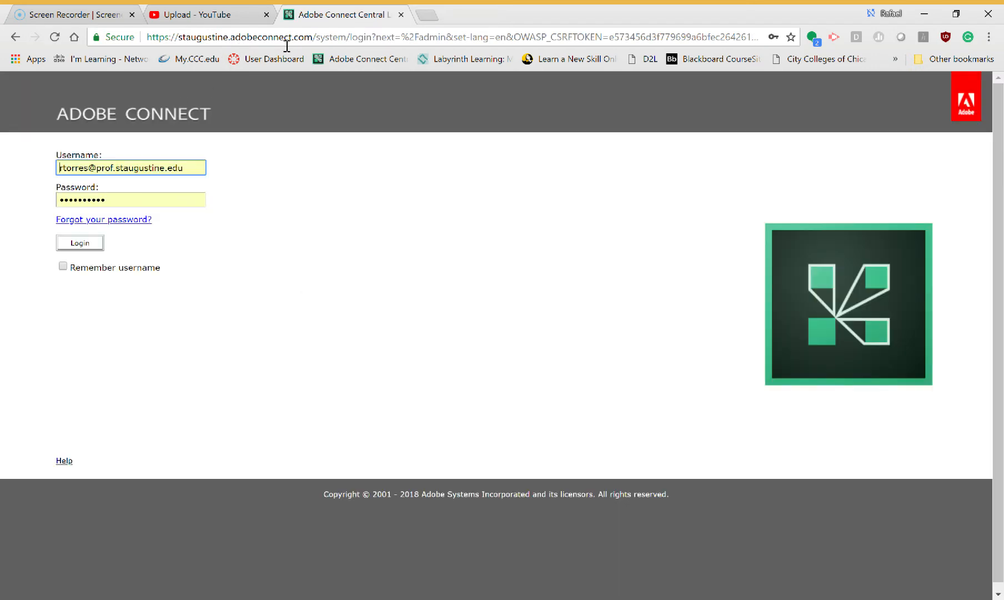
- Log in to Adobe Connect with the saved username and password
left_click_drag(197, 167, 50, 187)
left_click(64, 182)
left_click(252, 203)
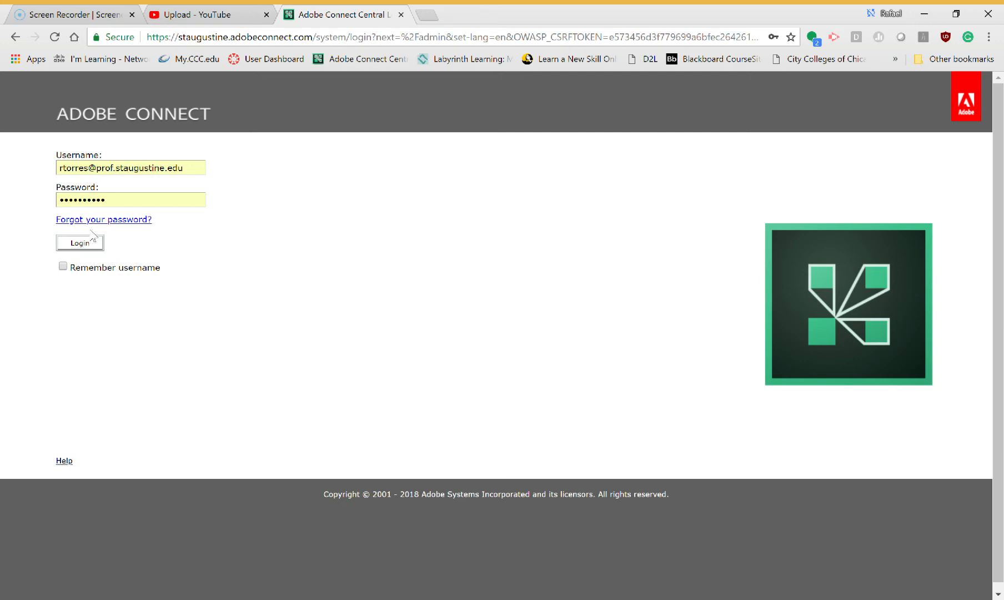
left_click(88, 248)
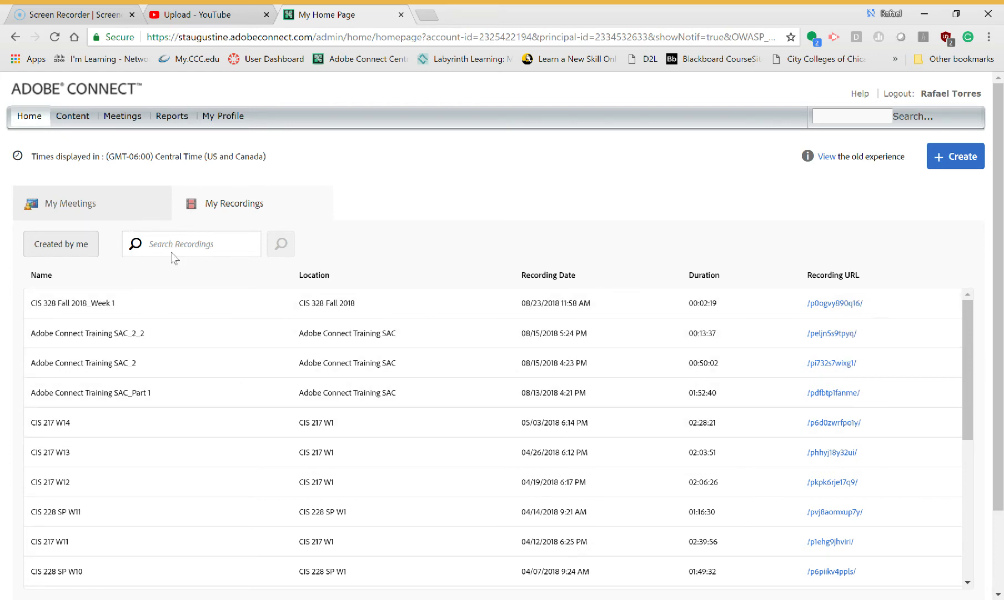
- Go to My Meetings and try to create a new folder named Fall 2018
left_click_drag(970, 420, 994, 436)
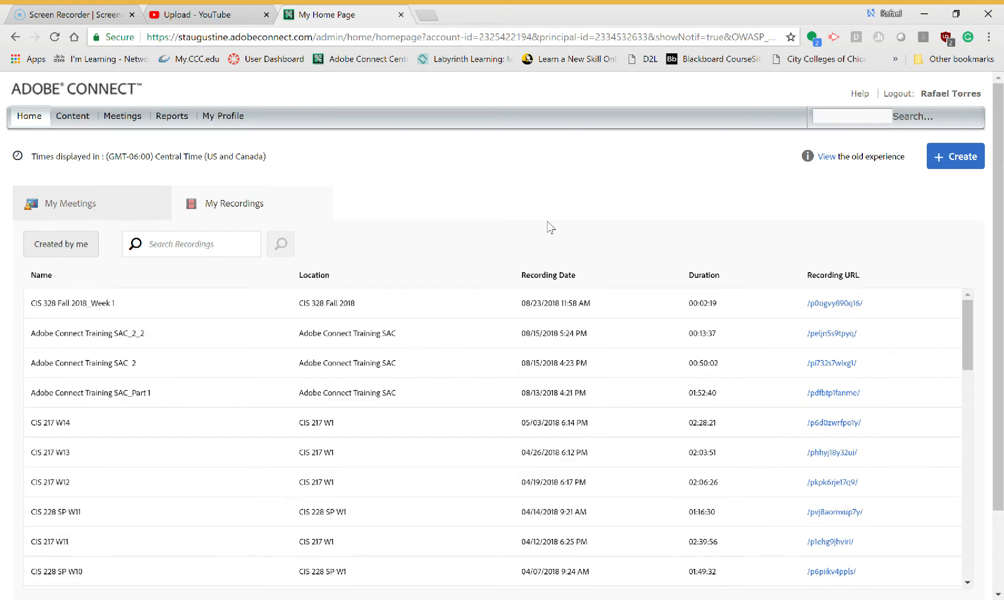
left_click(121, 117)
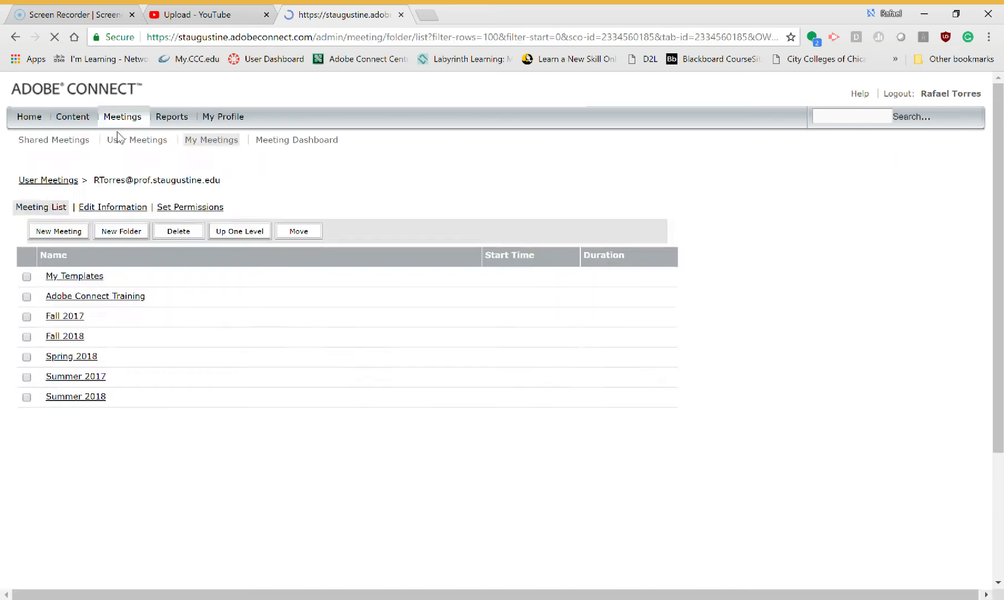
left_click(80, 122)
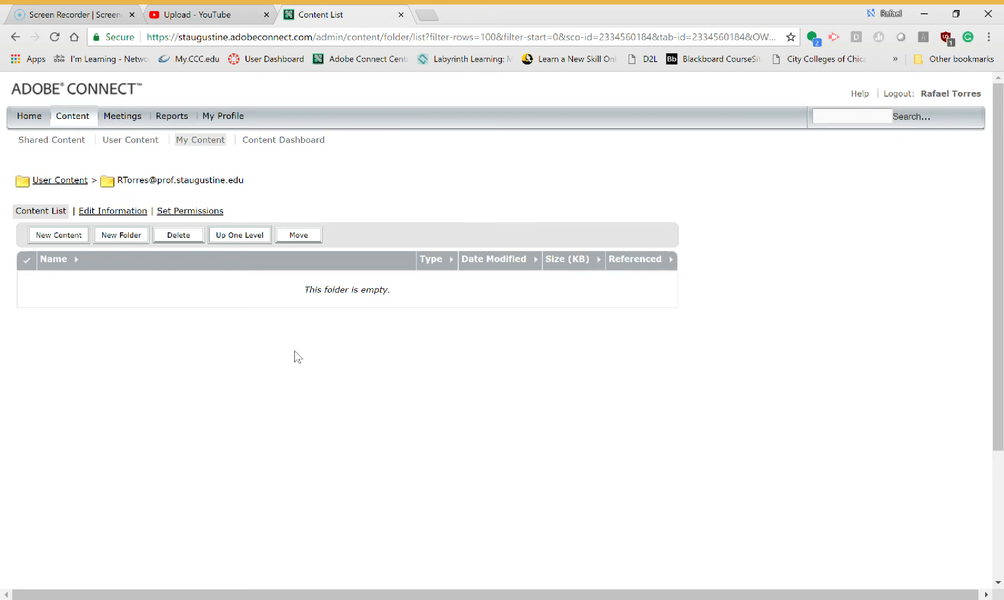
left_click(128, 120)
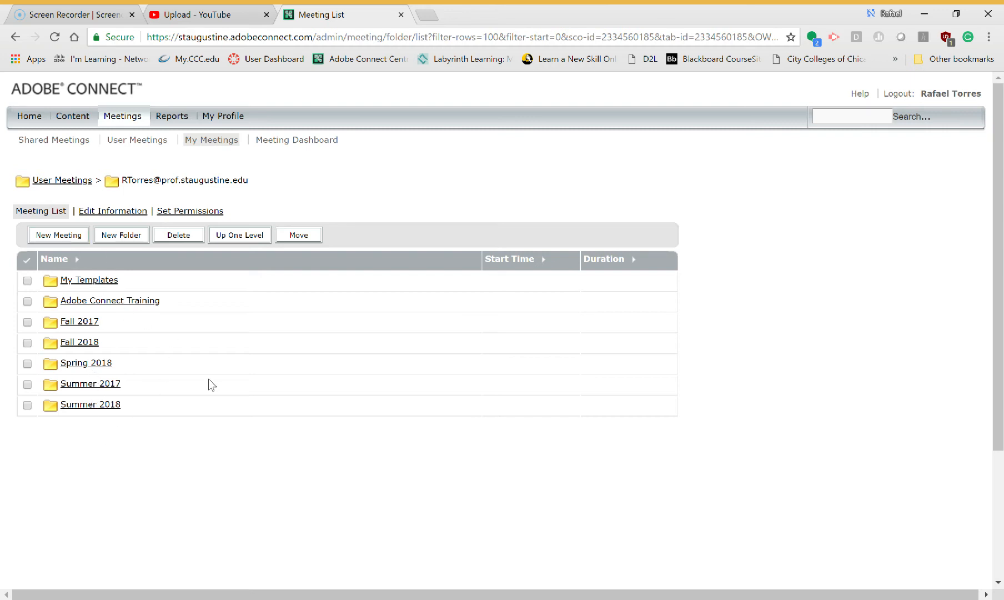
left_click(132, 242)
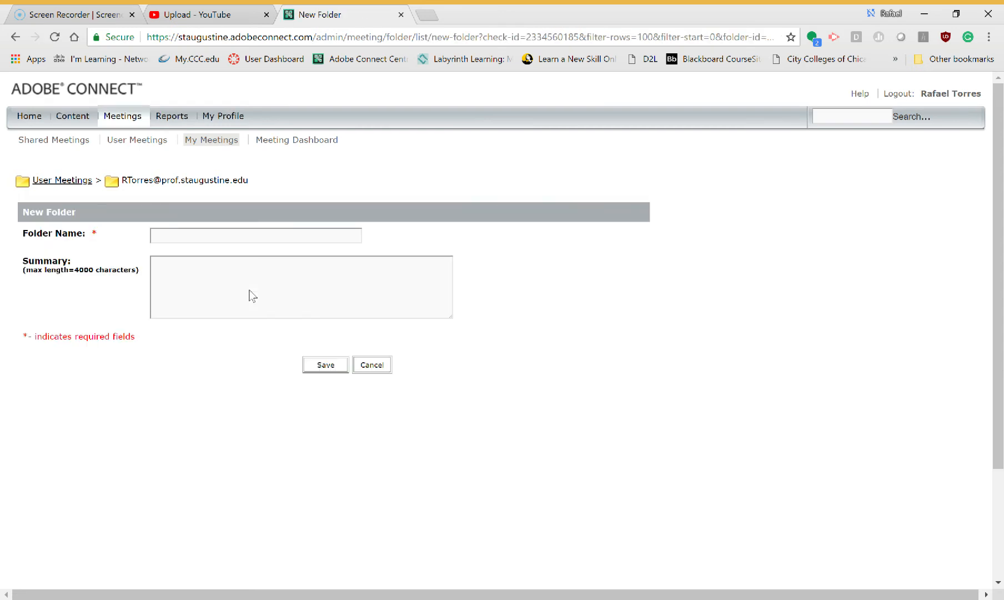
left_click(233, 243)
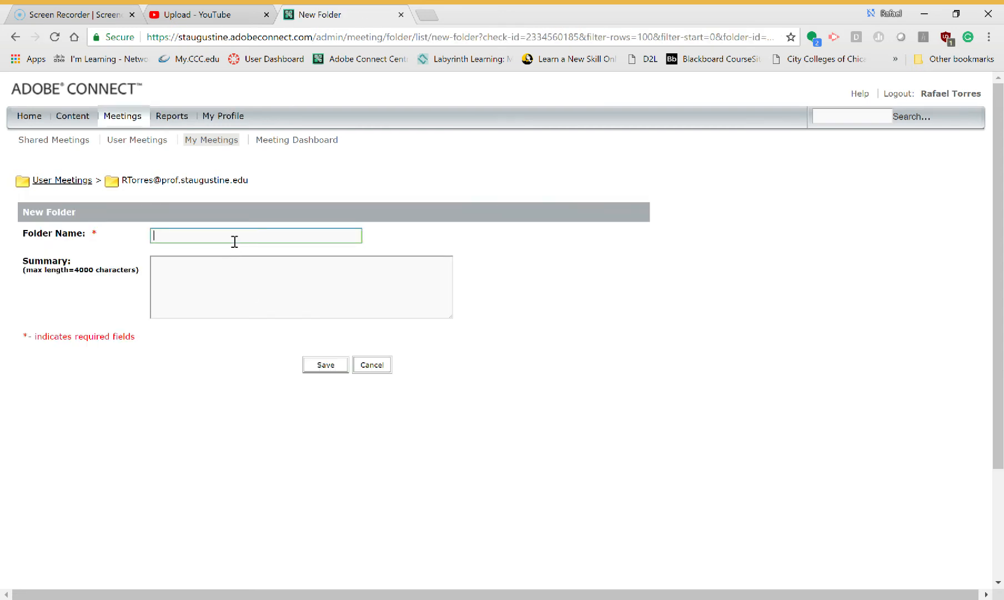
type("Fall 2018")
left_click(321, 364)
- Rename the new folder to Fall 2019, dismiss the Grammarly popup, and save the folder
left_click(238, 262)
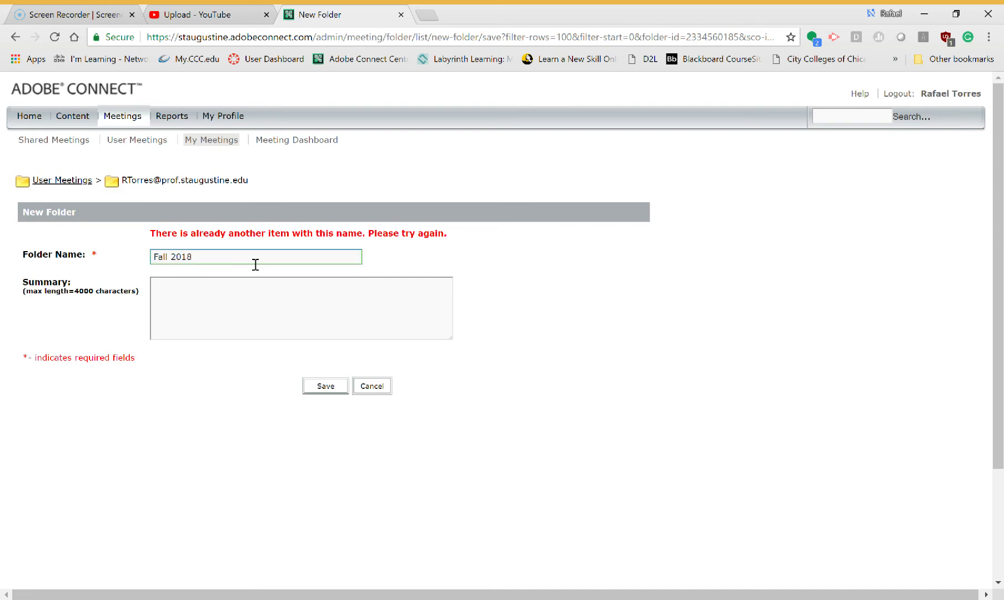
key("BackSpace")
type("9")
left_click(260, 317)
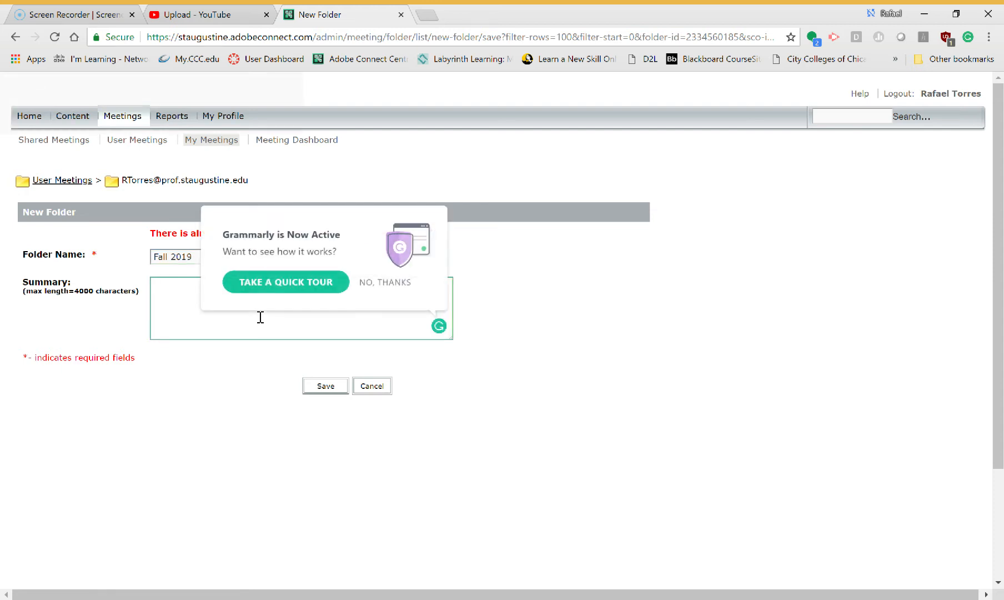
left_click(370, 282)
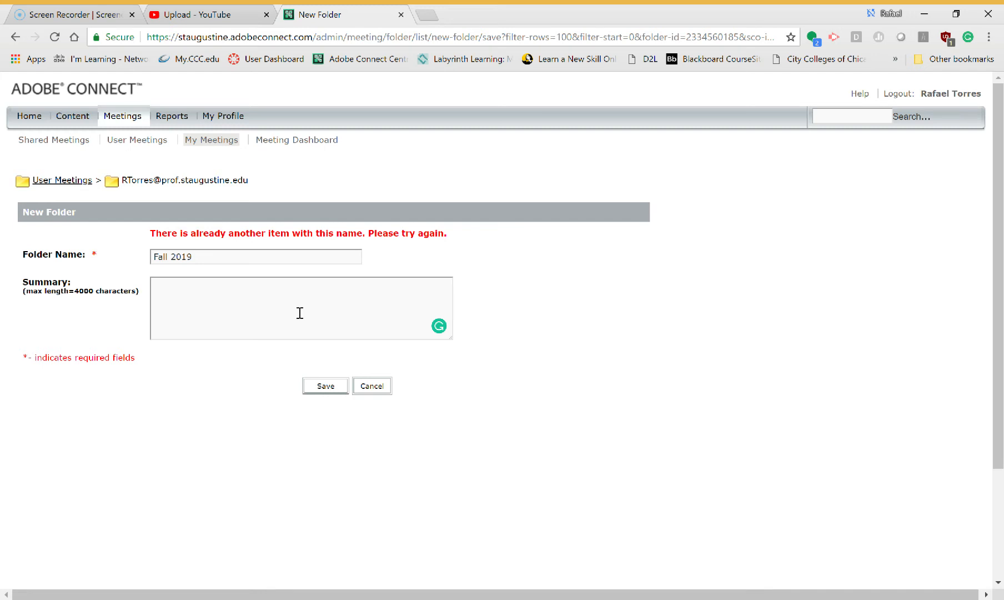
left_click(340, 392)
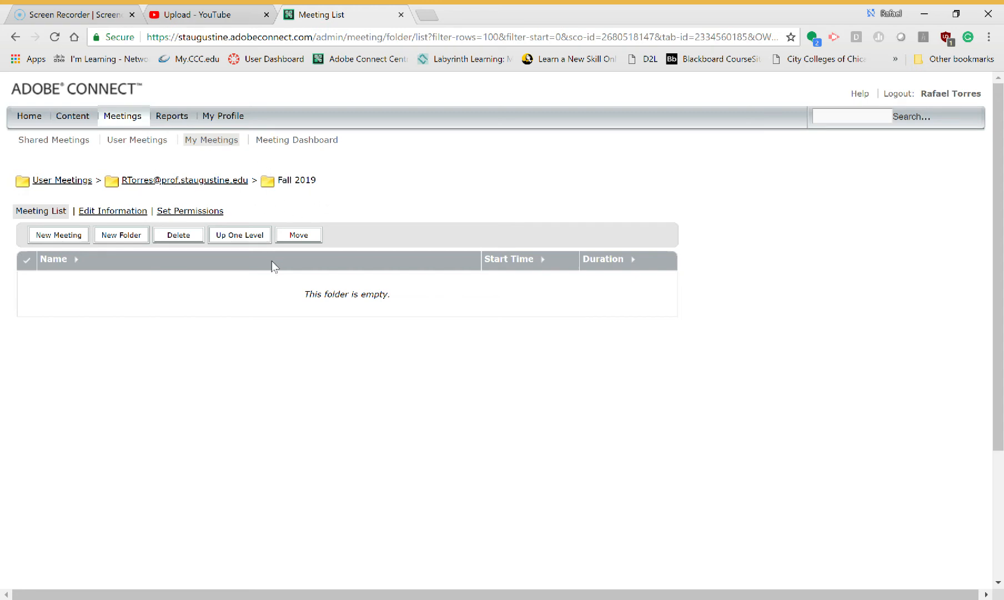
- Open the Fall 2019 folder, start a new meeting, and name it CIS 360 Fall 2018-Main Campus
left_click(176, 183)
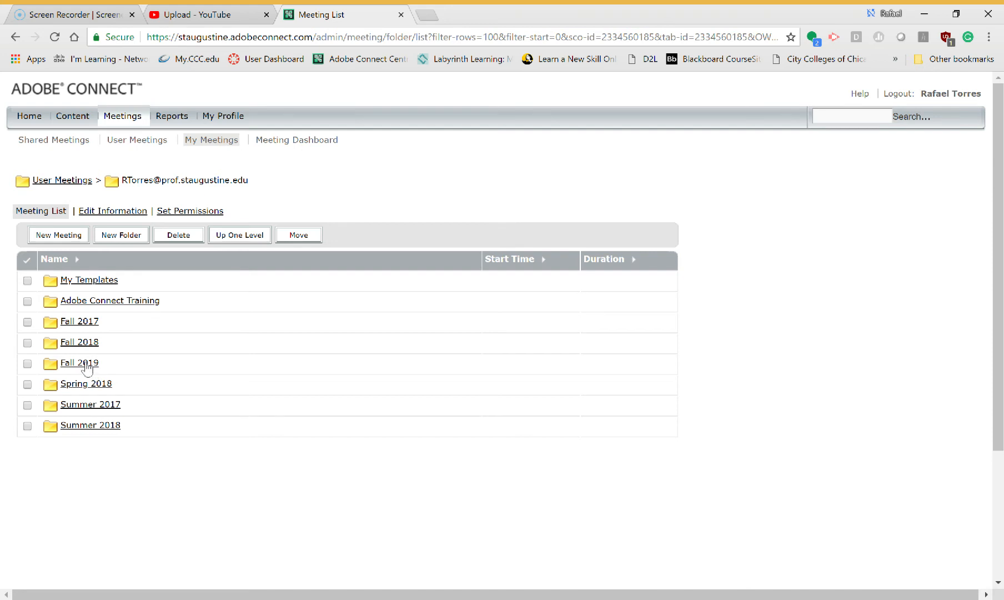
left_click(87, 367)
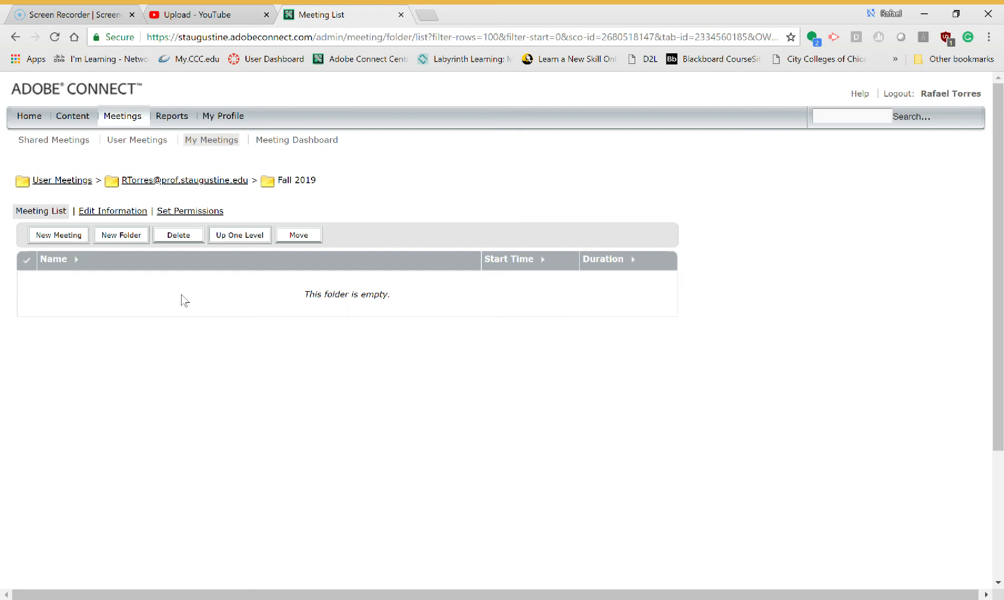
left_click(69, 242)
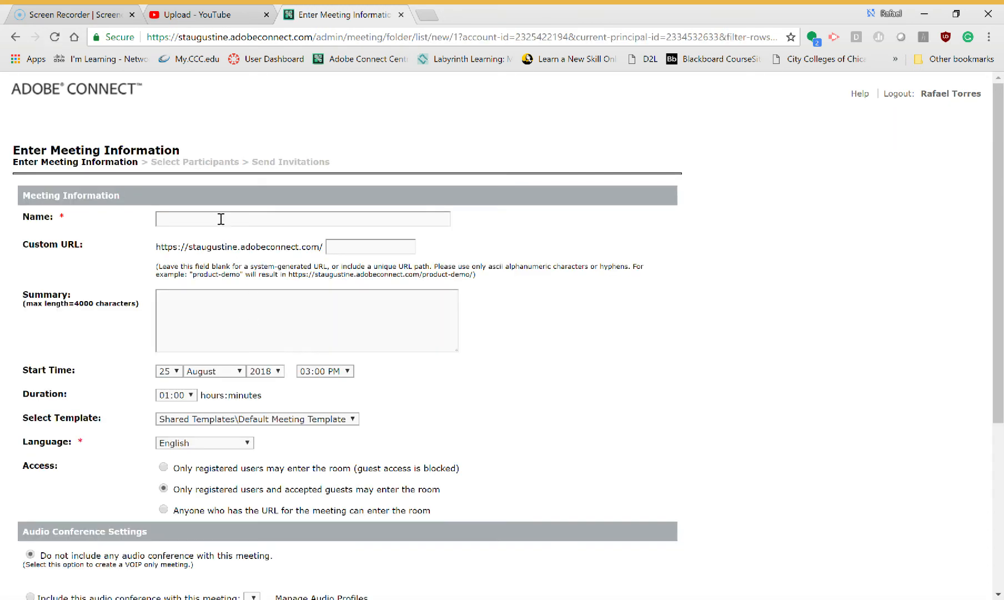
left_click(199, 226)
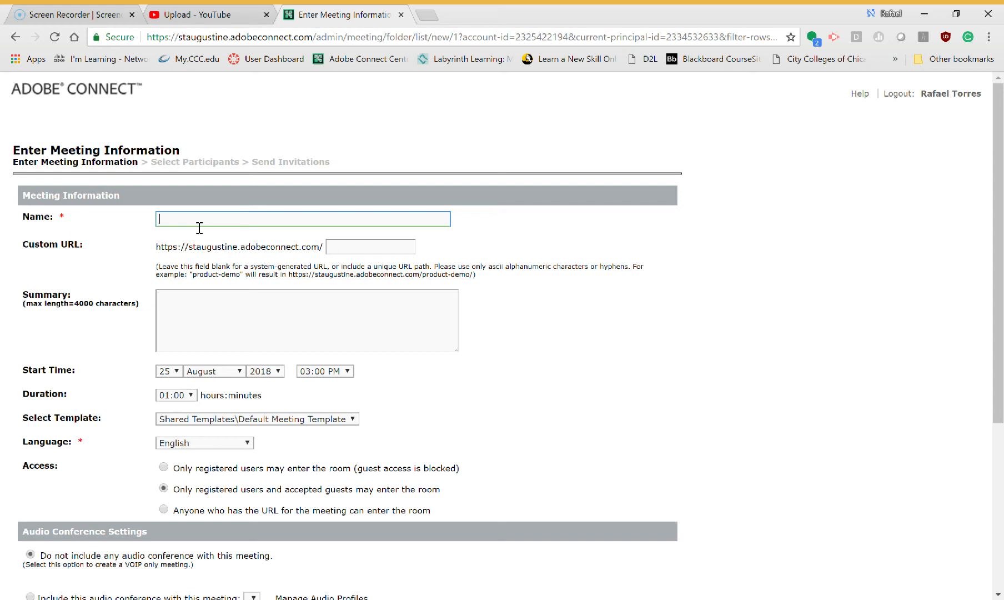
type("CIS 360 Fall 2018-Main Campus")
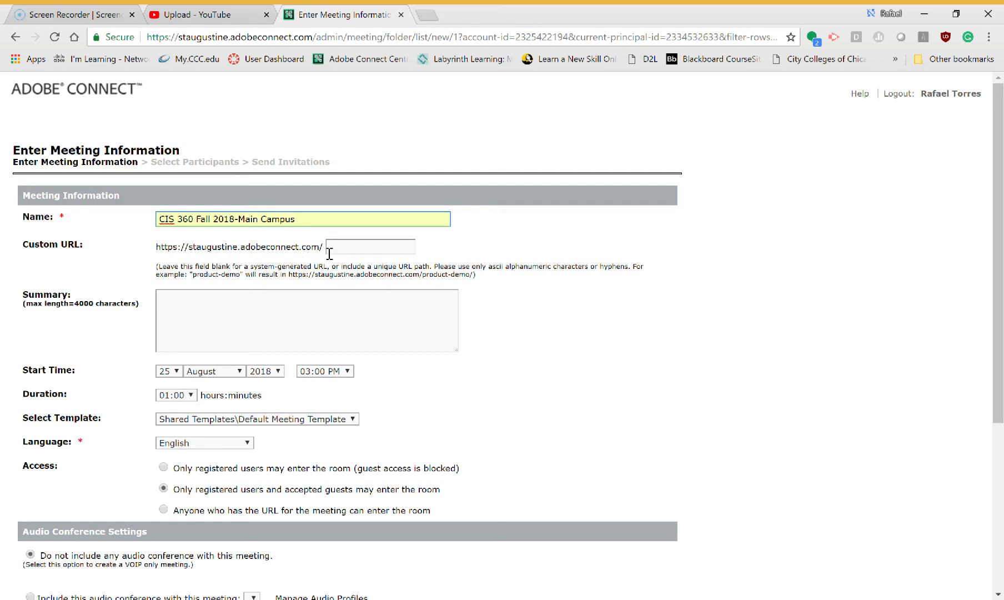
left_click(361, 255)
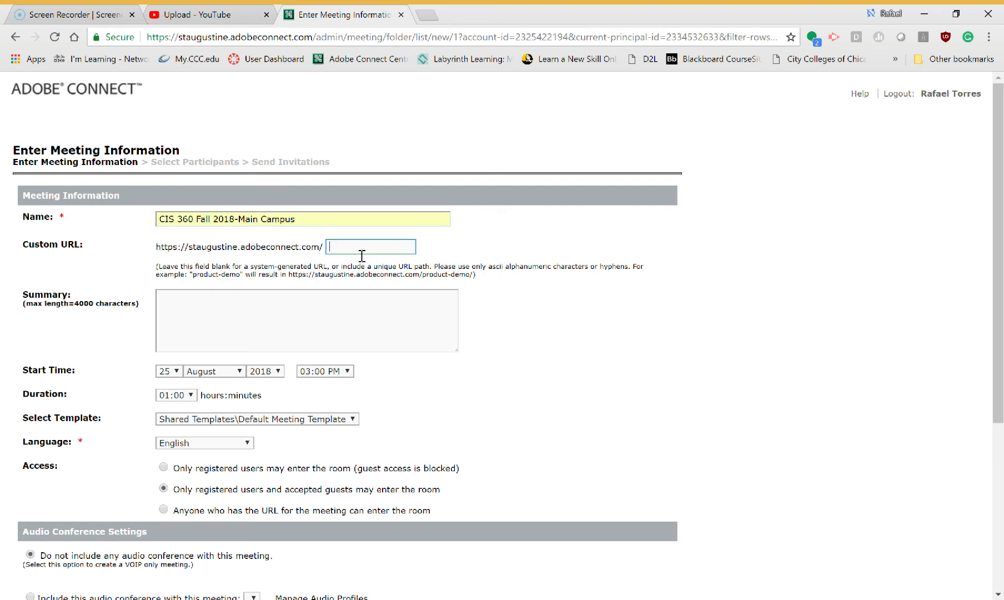
left_click(362, 283)
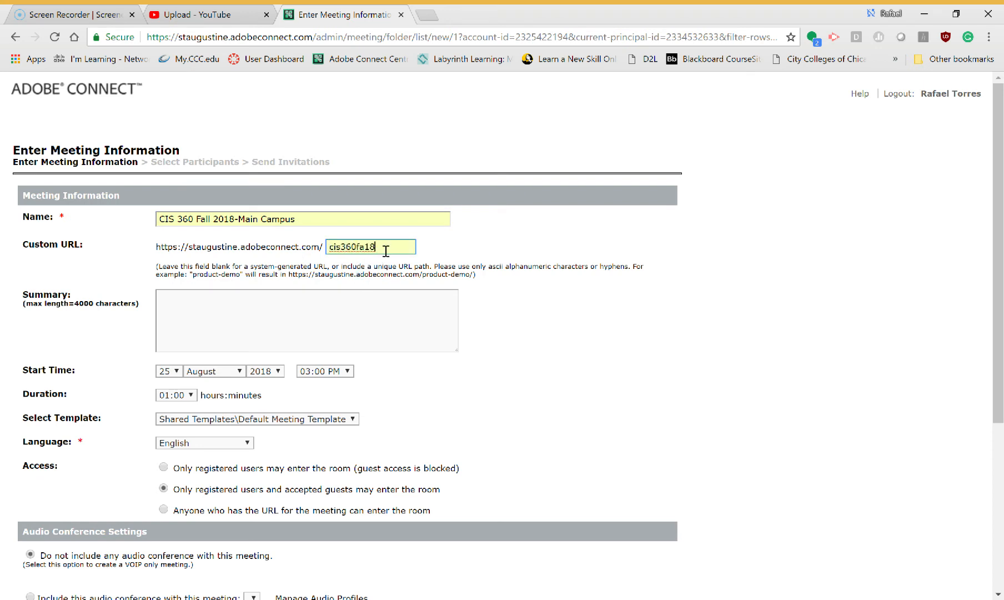
key("BackSpace")
key("BackSpace")
key("BackSpace")
key("BackSpace")
key("BackSpace")
key("BackSpace")
key("BackSpace")
key("BackSpace")
key("BackSpace")
key("BackSpace")
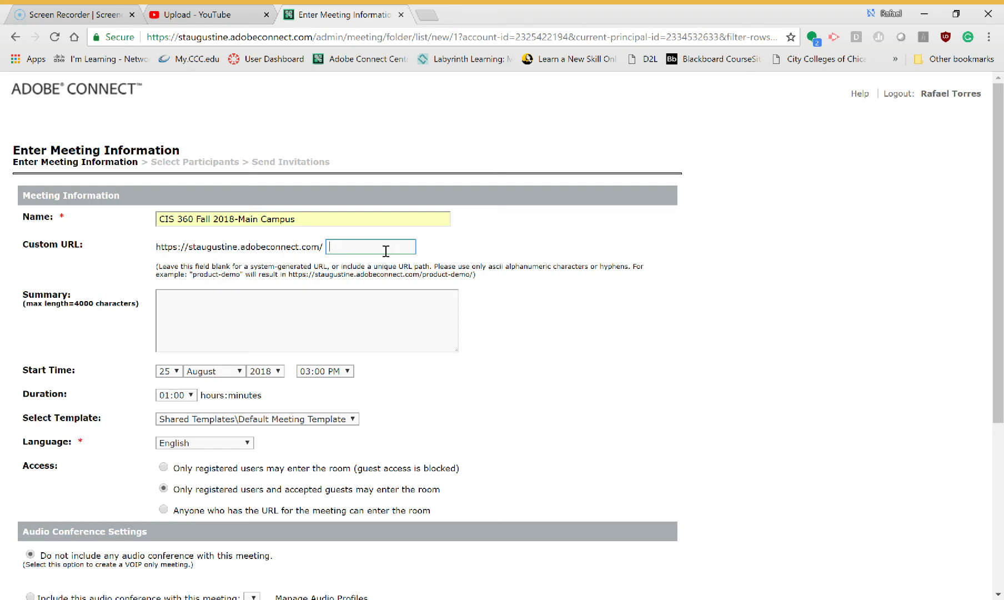
left_click(296, 300)
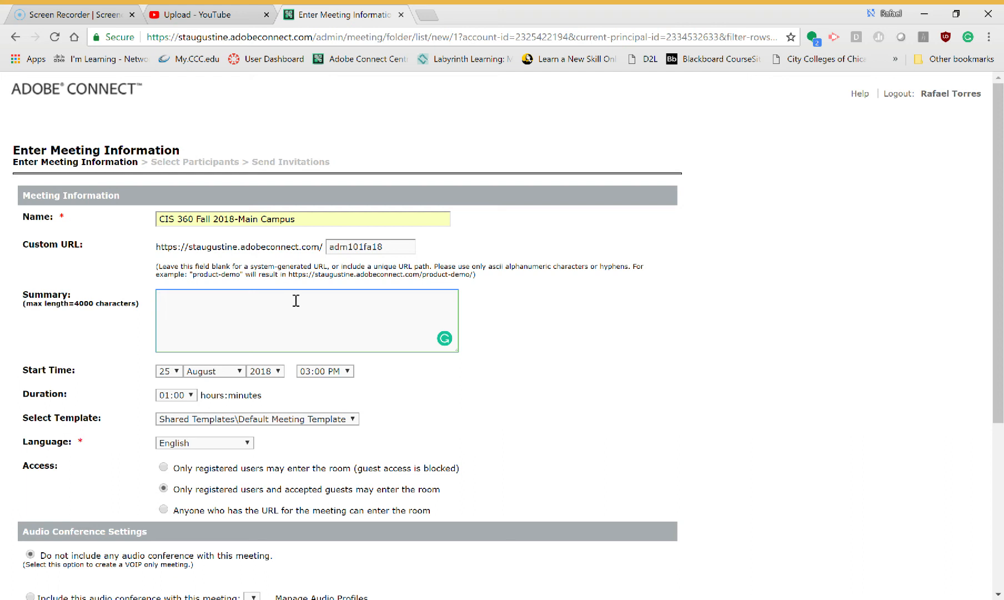
- Enter the meeting summary ADM 101 Fall 2018 South Campus
type("Cour")
key("BackSpace")
key("BackSpace")
key("BackSpace")
type("OMPUTER")
key("BackSpace")
key("BackSpace")
key("BackSpace")
key("BackSpace")
key("BackSpace")
key("BackSpace")
key("BackSpace")
key("BackSpace")
type("omputer Info SYST")
key("BackSpace")
key("BackSpace")
key("BackSpace")
type("ystm")
key("BackSpace")
key("BackSpace")
key("BackSpace")
key("BackSpace")
type("kystem")
key("BackSpace")
key("BackSpace")
key("BackSpace")
key("BackSpace")
key("BackSpace")
key("BackSpace")
type("ystem")
type("s")
key("BackSpace")
key("BackSpace")
key("BackSpace")
key("BackSpace")
key("BackSpace")
key("BackSpace")
key("BackSpace")
key("BackSpace")
key("BackSpace")
key("BackSpace")
key("BackSpace")
key("BackSpace")
key("BackSpace")
key("BackSpace")
key("BackSpace")
key("BackSpace")
key("BackSpace")
key("BackSpace")
key("BackSpace")
key("BackSpace")
type("ADM 101 Fall 2018 South Campus")
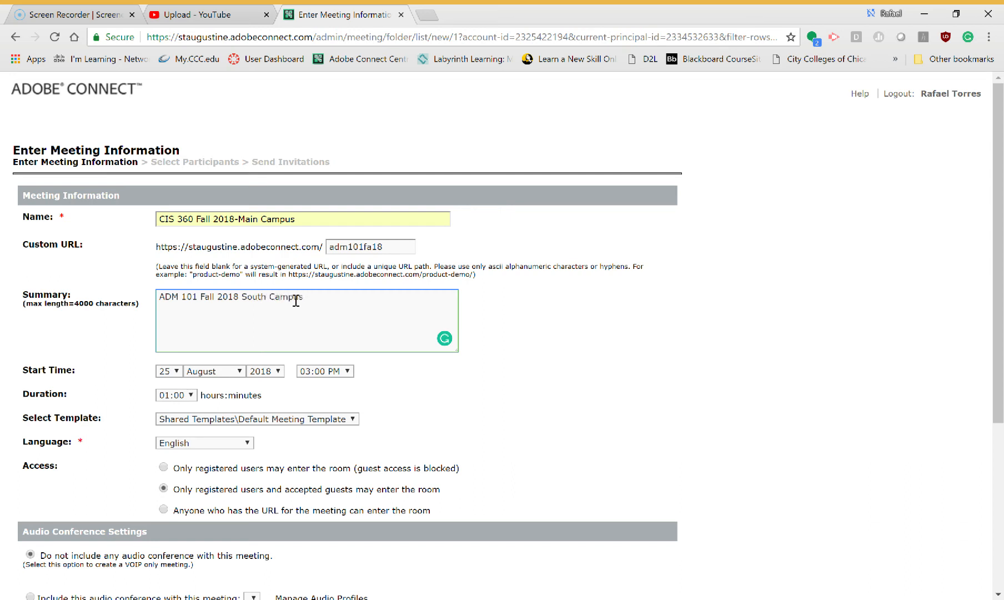
- Replace the meeting name with ADM 101 Fall 2018 South
left_click(316, 221)
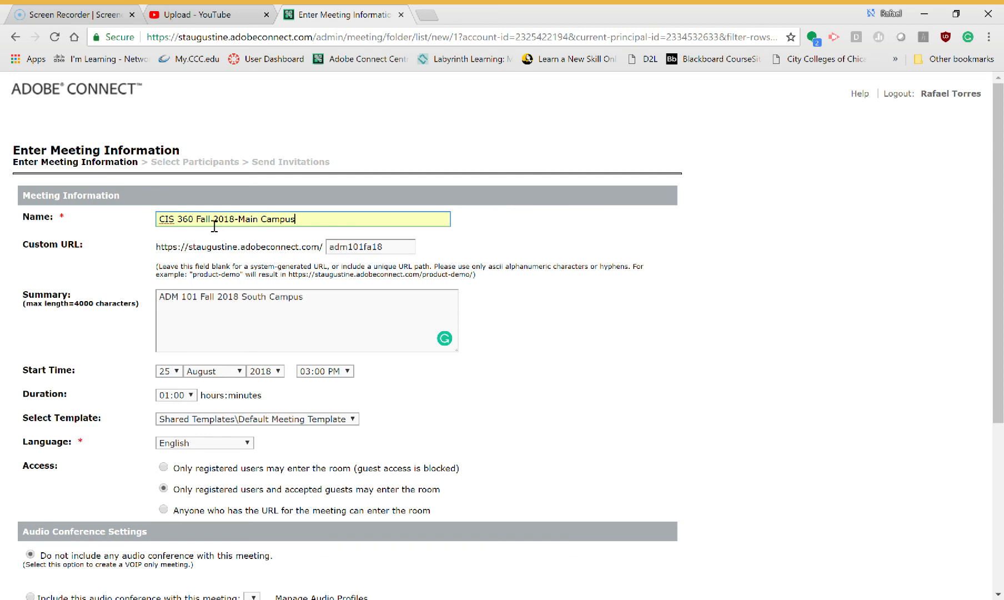
left_click_drag(320, 222, 167, 233)
left_click(171, 234)
type("ADM 101")
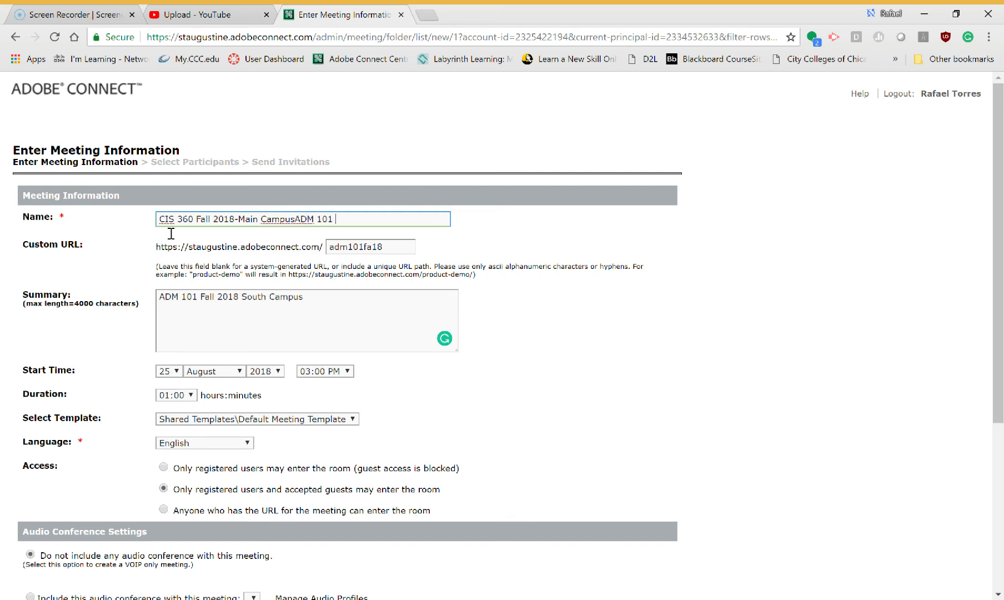
key("BackSpace")
key("BackSpace")
key("BackSpace")
key("BackSpace")
key("BackSpace")
key("BackSpace")
key("BackSpace")
key("BackSpace")
key("BackSpace")
key("BackSpace")
key("BackSpace")
key("BackSpace")
key("BackSpace")
key("BackSpace")
key("BackSpace")
key("BackSpace")
key("BackSpace")
key("BackSpace")
key("BackSpace")
key("BackSpace")
key("BackSpace")
key("BackSpace")
key("BackSpace")
key("BackSpace")
key("BackSpace")
key("BackSpace")
key("BackSpace")
key("BackSpace")
key("BackSpace")
key("BackSpace")
key("BackSpace")
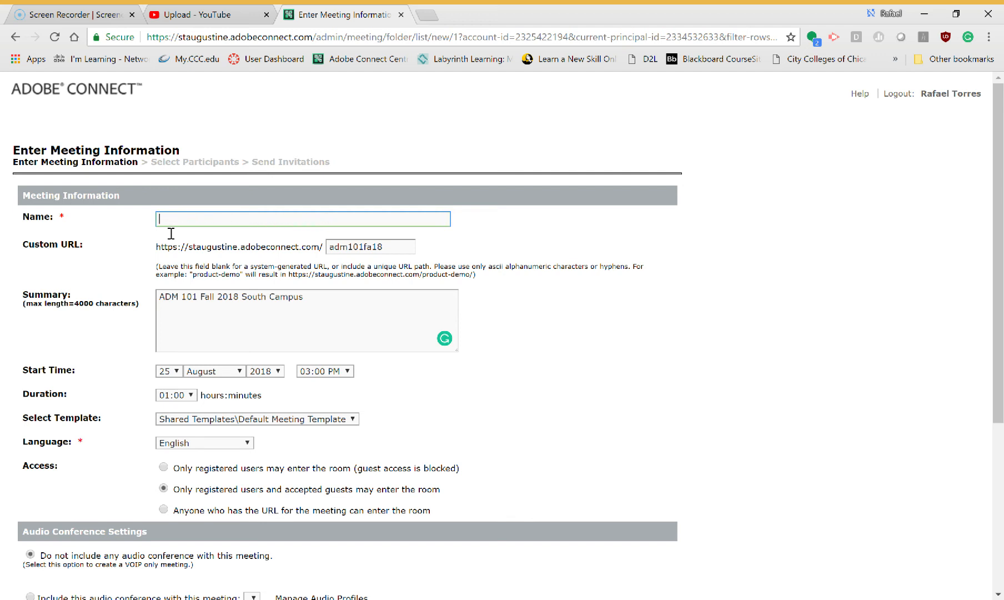
type("ADM 101 Fall 2018 South")
- Set the meeting duration to 04:00 hours
left_click(190, 397)
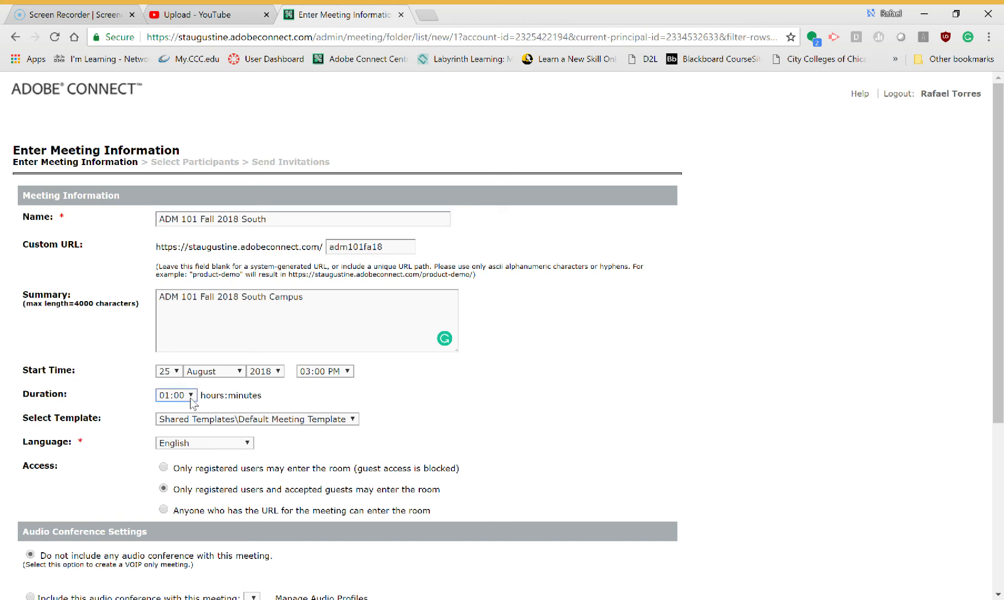
left_click(173, 340)
left_click(296, 402)
left_click(247, 443)
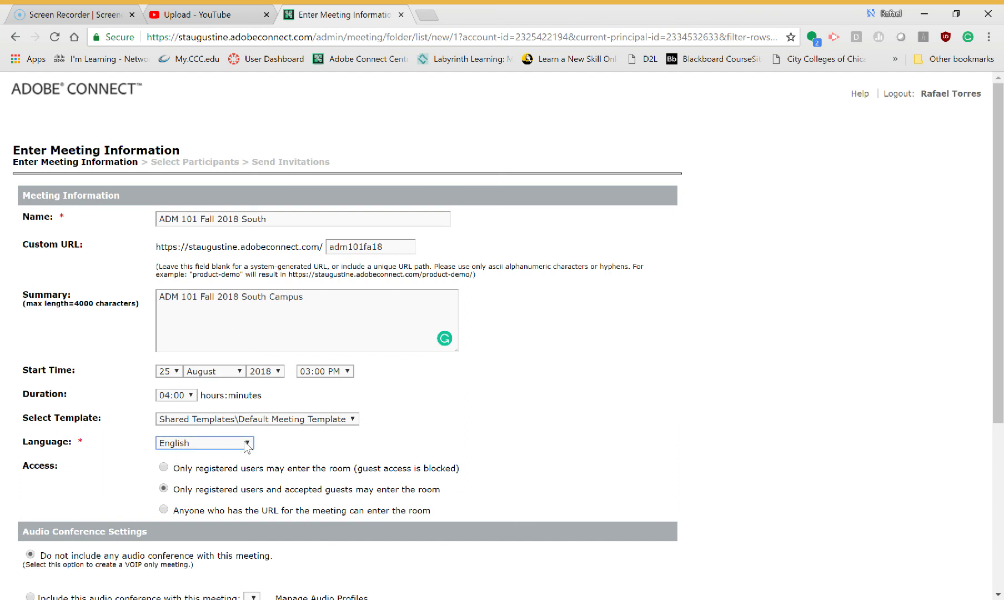
- Set access so anyone who has the URL for the meeting can enter the room
left_click(304, 450)
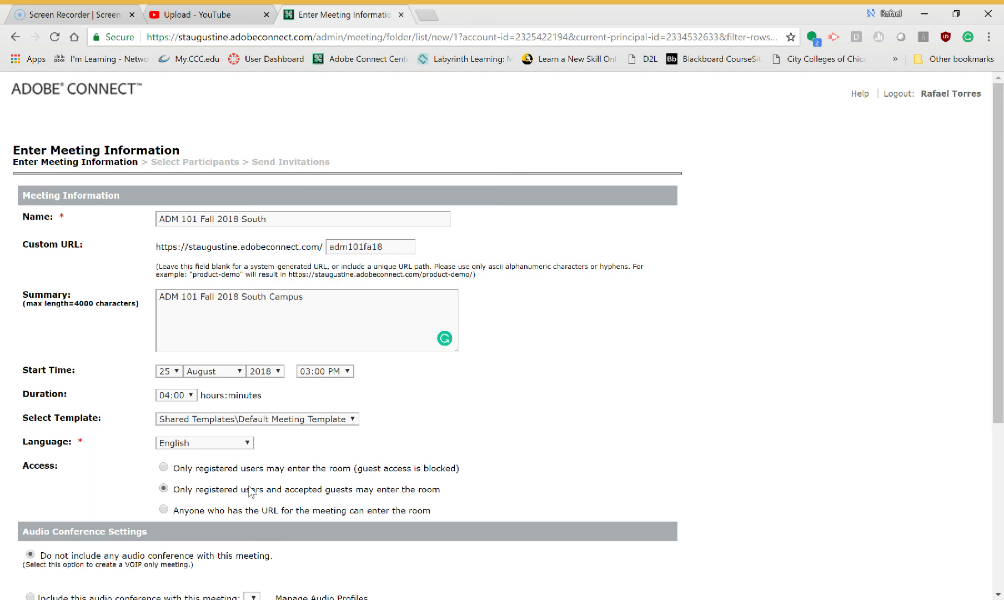
left_click(163, 510)
scroll(361, 503, "down", 3)
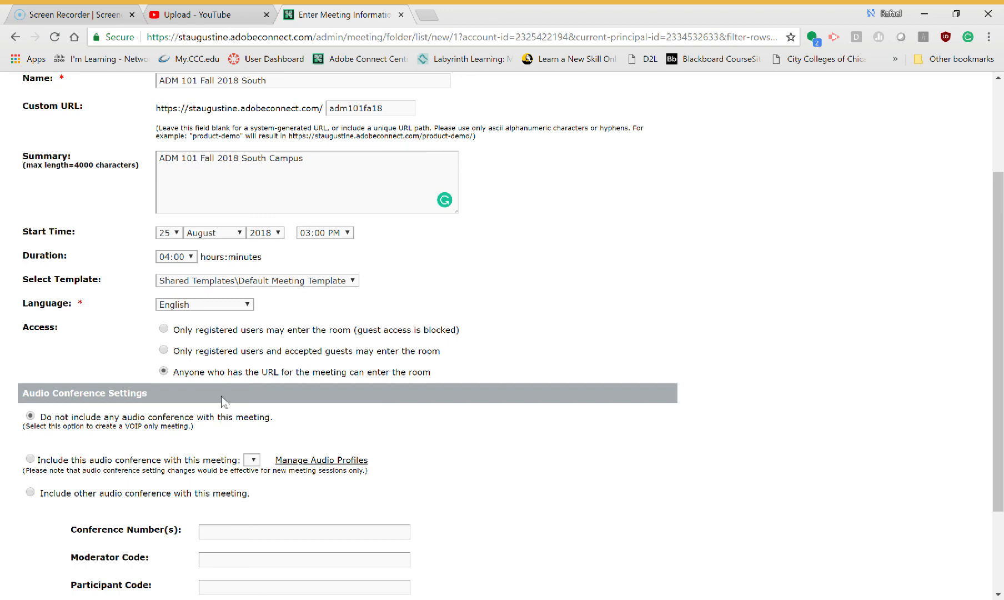
- Finish creating the meeting with the entered information
scroll(262, 385, "up", 1)
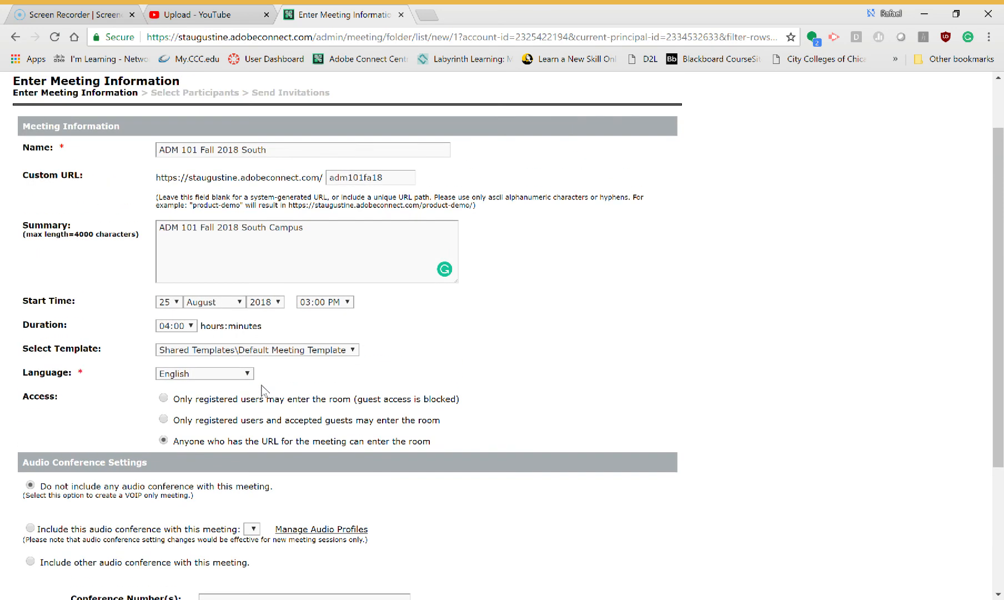
scroll(262, 386, "up", 1)
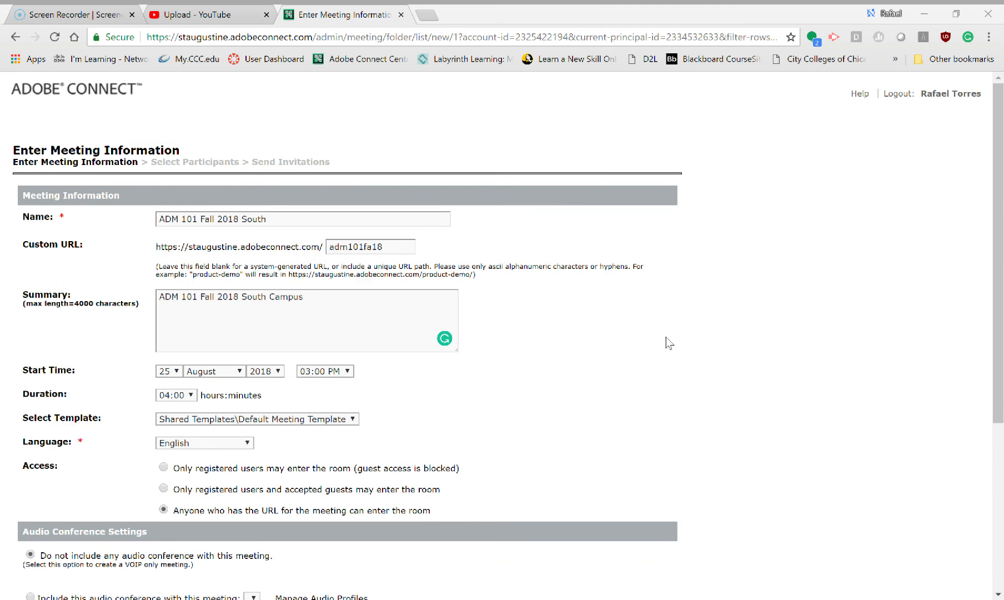
scroll(443, 439, "down", 2)
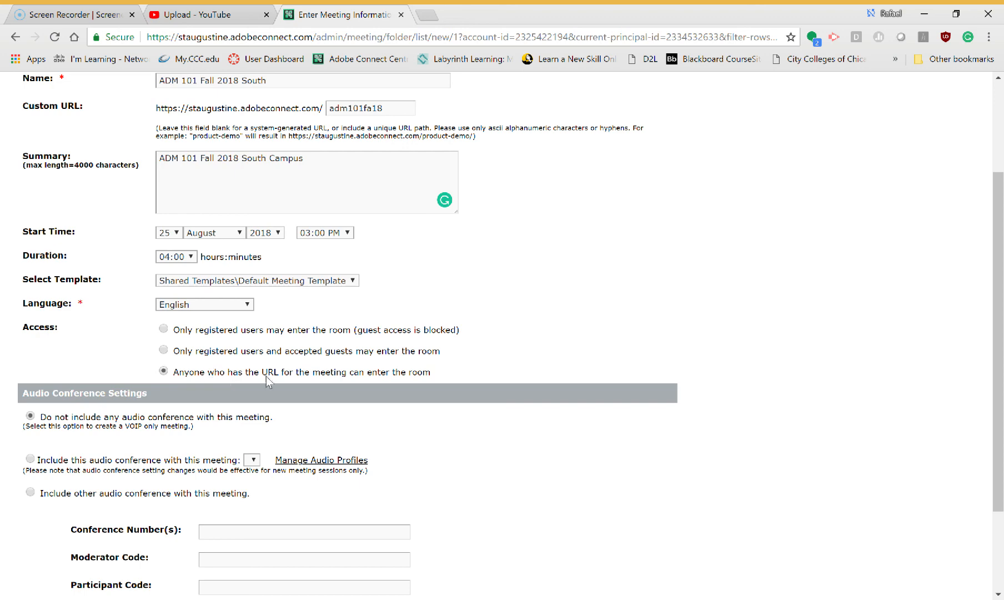
scroll(320, 413, "down", 1)
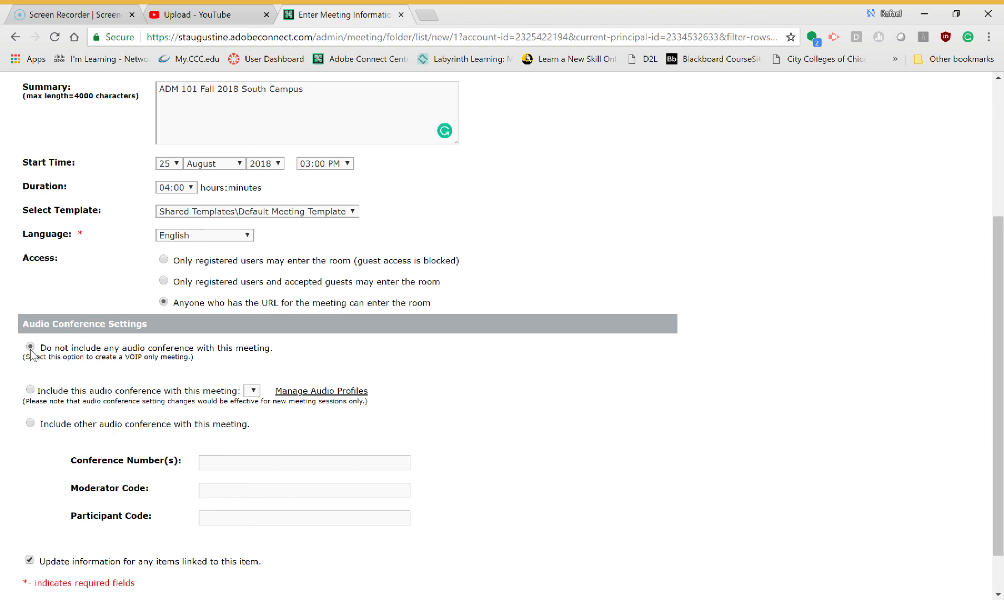
scroll(294, 426, "down", 1)
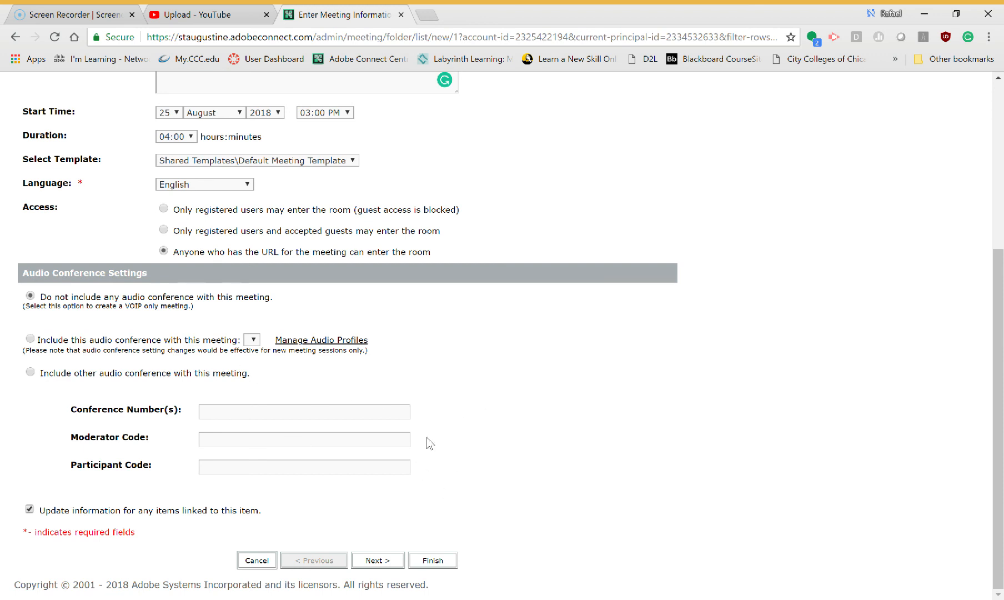
left_click(437, 562)
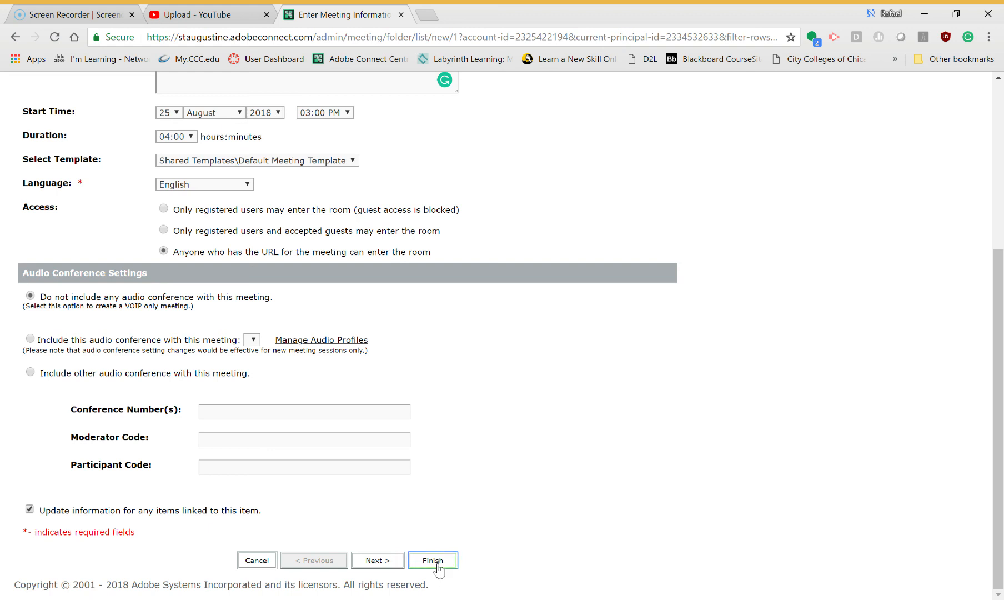